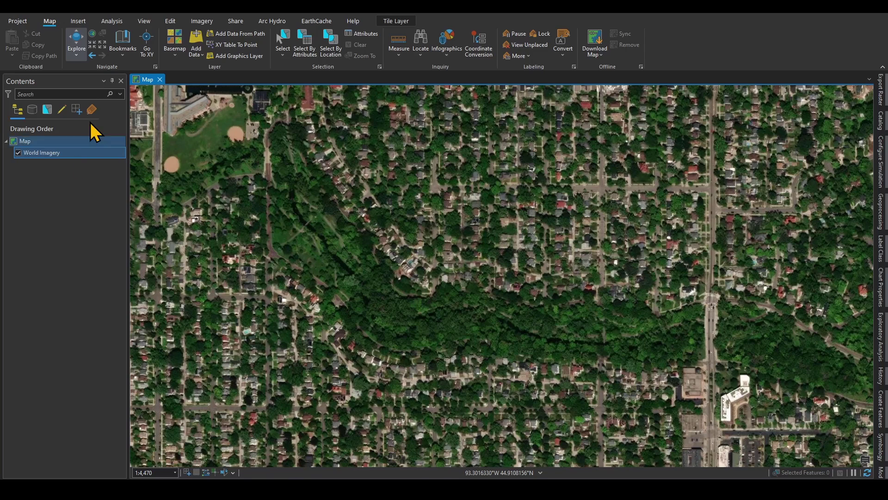
- Convert the 2D imagery map into a local 3D scene with its ground elevation surface
{"action": "left_click", "coordinate": [144, 21]}
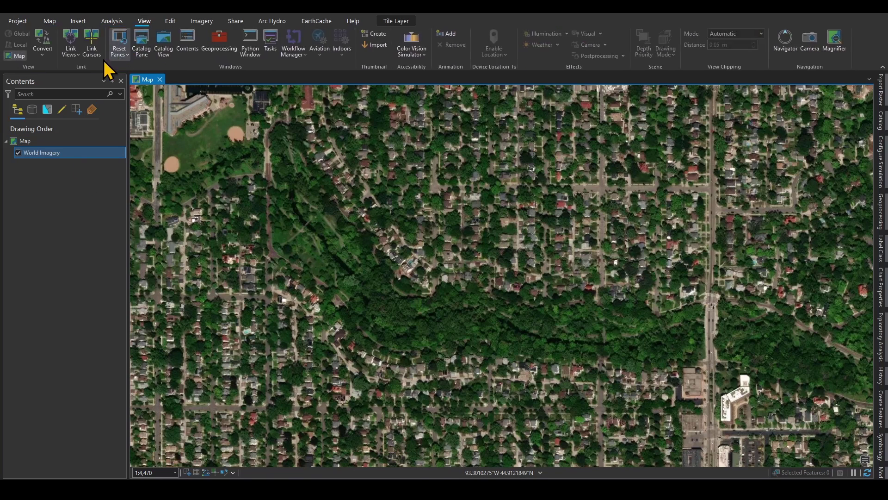
{"action": "left_click", "coordinate": [44, 53]}
{"action": "left_click", "coordinate": [86, 92]}
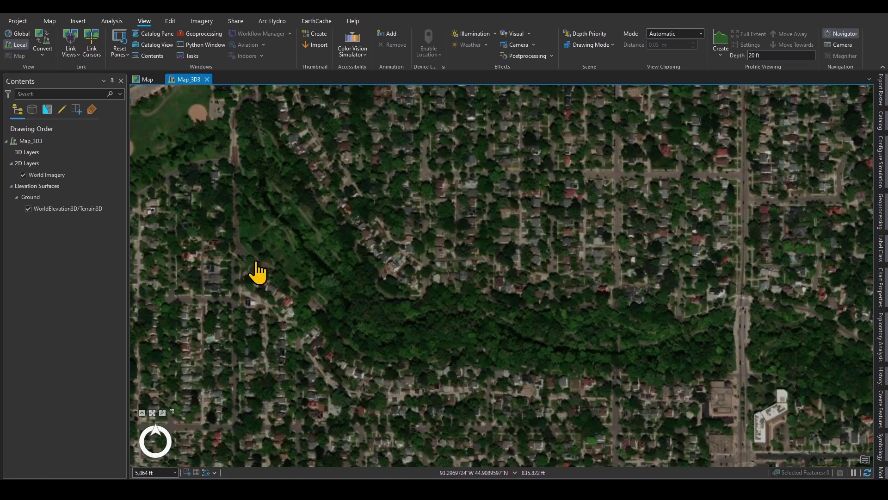
{"action": "left_click", "coordinate": [40, 210]}
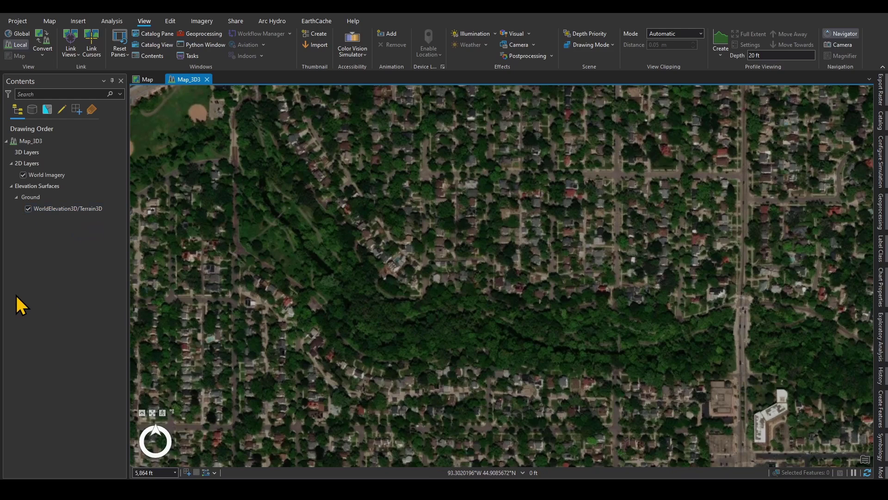
- Change the scene's basemap to the 3D Topographic basemap with buildings and trees
{"action": "left_click", "coordinate": [49, 21]}
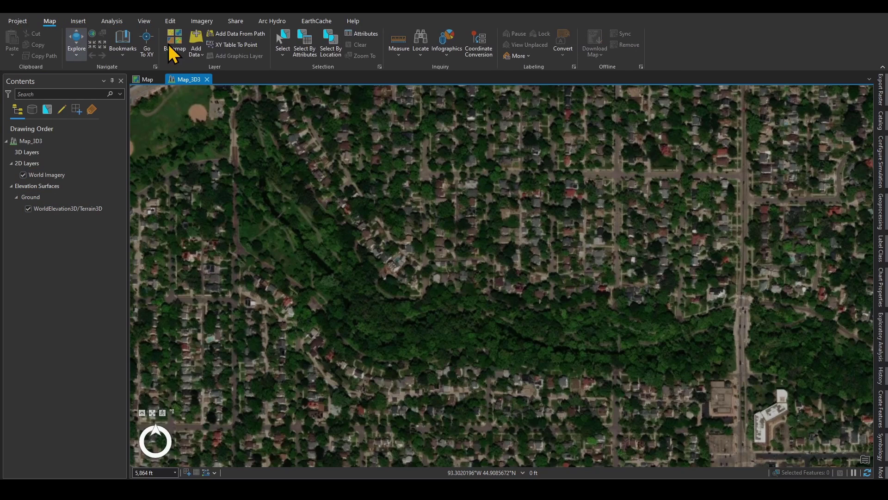
{"action": "left_click", "coordinate": [178, 51]}
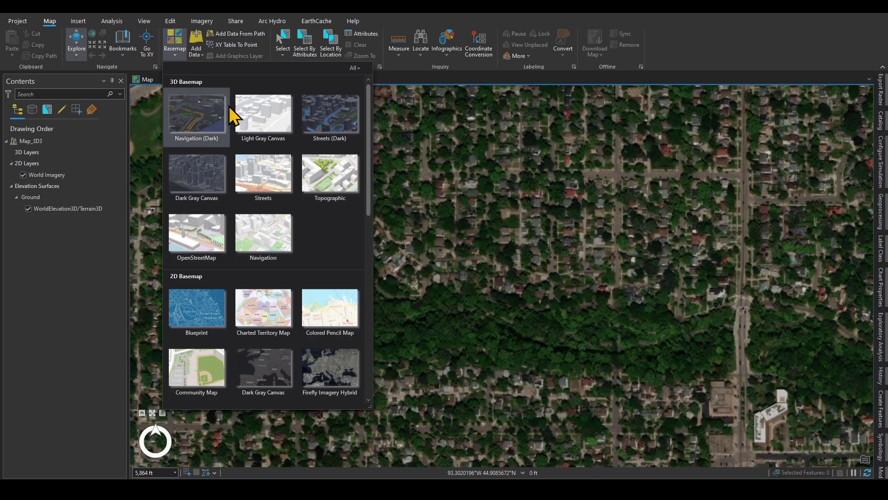
{"action": "left_click", "coordinate": [341, 187]}
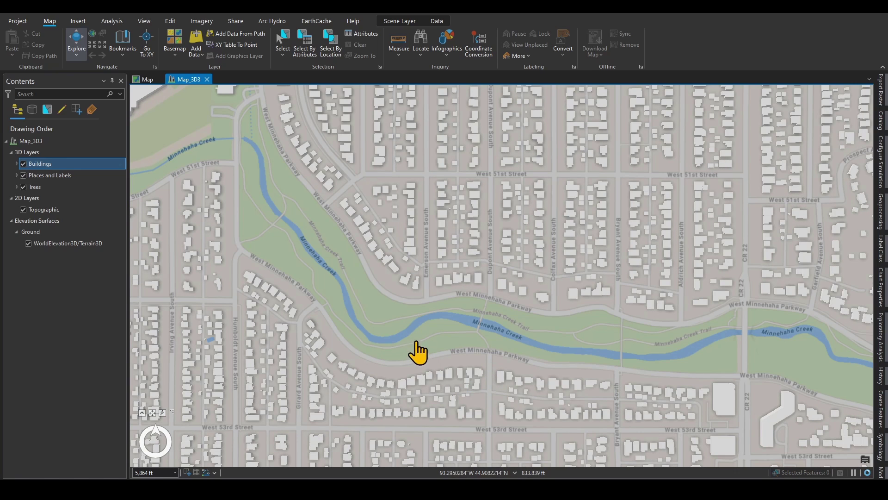
- Add a flood simulation layer with a rectangular area of interest covering Minnehaha Creek and the blocks between West 51st and West 54th Street
{"action": "left_click", "coordinate": [163, 413]}
{"action": "left_click_drag", "start_coordinate": [445, 293], "coordinate": [393, 457]}
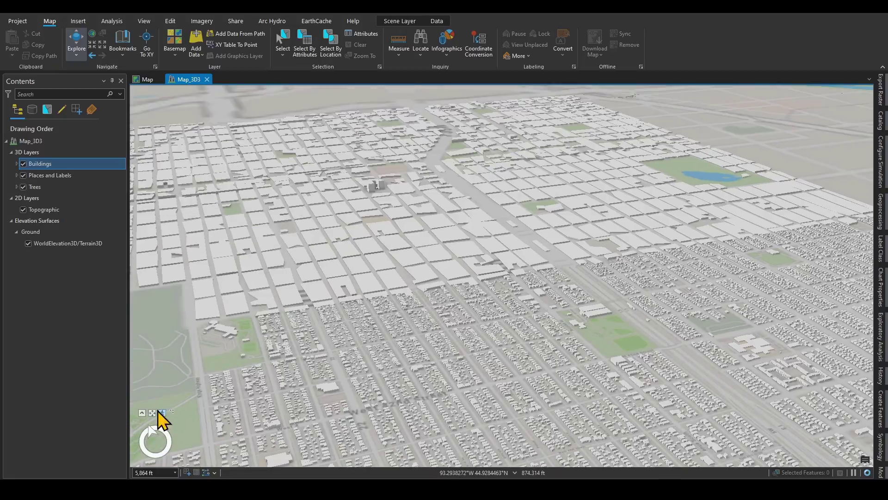
{"action": "left_click", "coordinate": [151, 412]}
{"action": "scroll", "coordinate": [366, 287], "scroll_direction": "down", "scroll_amount": 5}
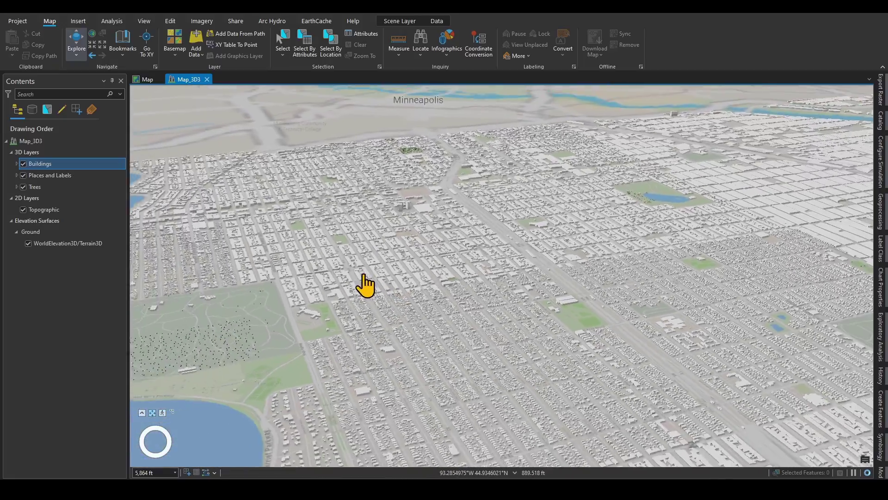
{"action": "right_click_drag", "start_coordinate": [375, 282], "coordinate": [523, 429]}
{"action": "right_click_drag", "start_coordinate": [506, 382], "coordinate": [519, 369]}
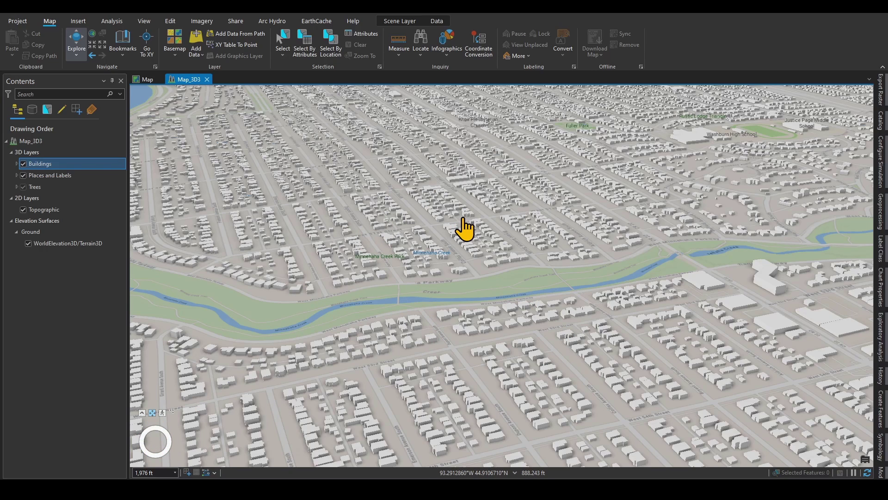
{"action": "left_click", "coordinate": [112, 21]}
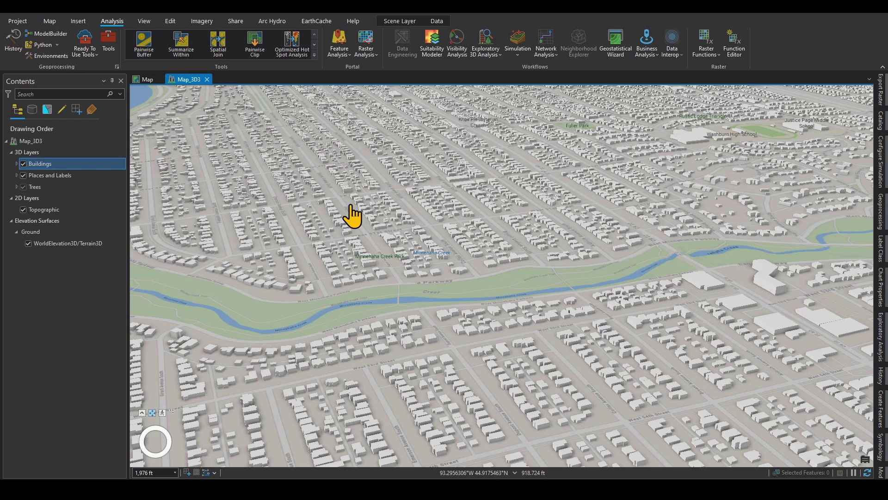
{"action": "left_click", "coordinate": [518, 56]}
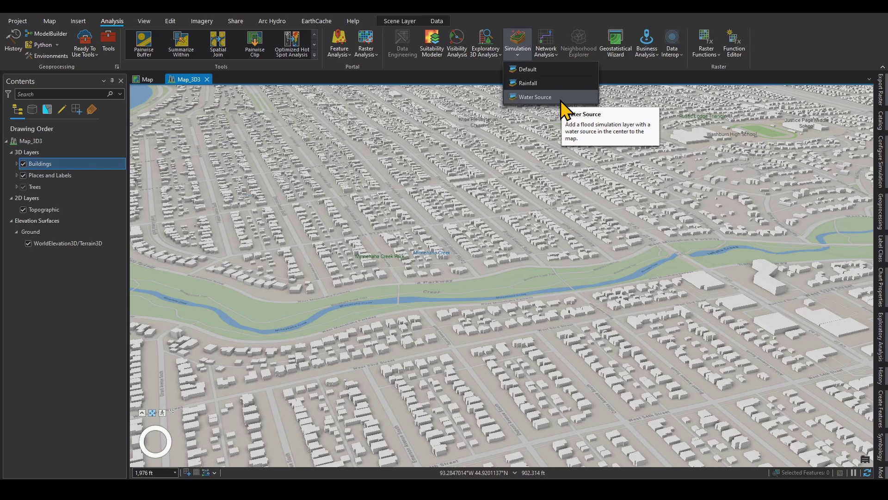
{"action": "left_click", "coordinate": [544, 96]}
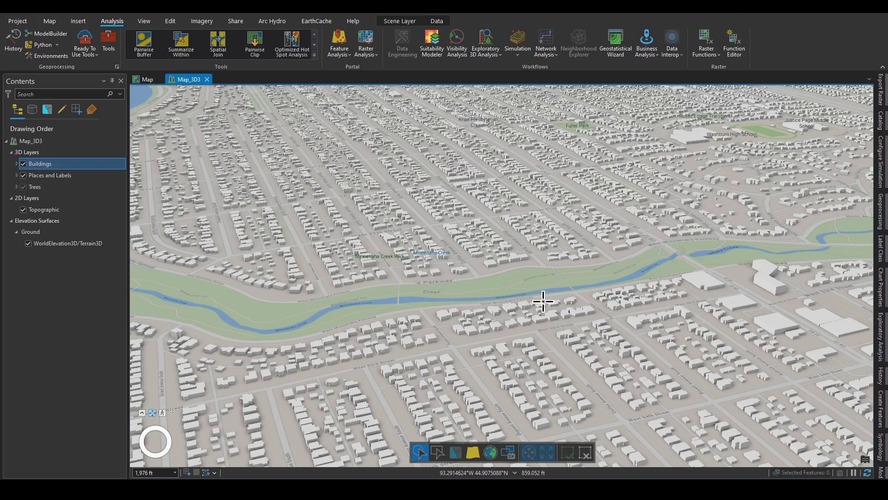
{"action": "left_click", "coordinate": [440, 455]}
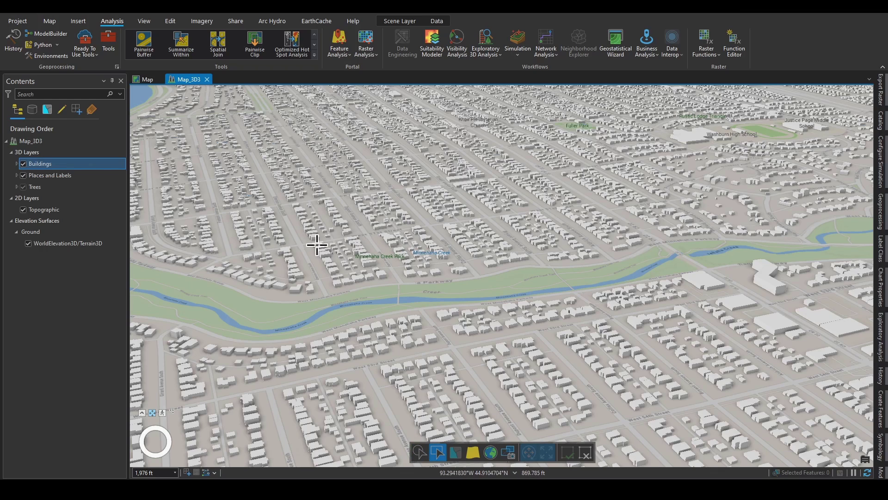
{"action": "left_click", "coordinate": [298, 244]}
{"action": "left_click_drag", "start_coordinate": [572, 202], "coordinate": [865, 363]}
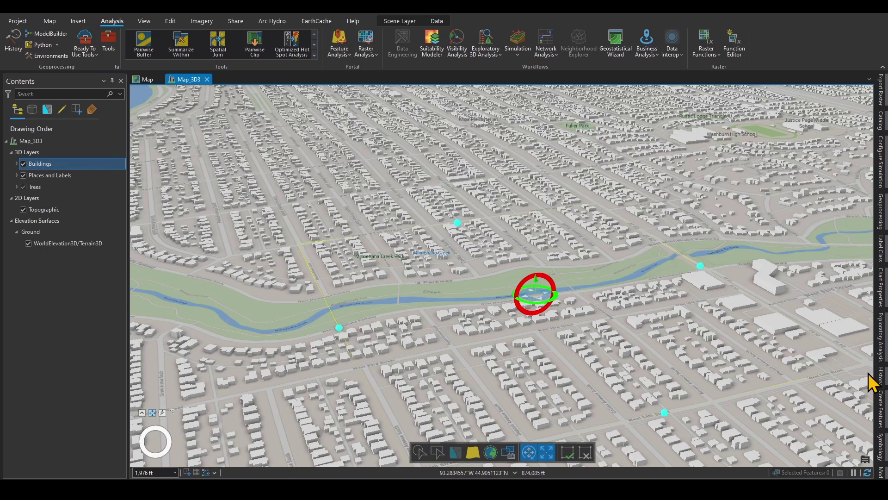
{"action": "left_click", "coordinate": [568, 454]}
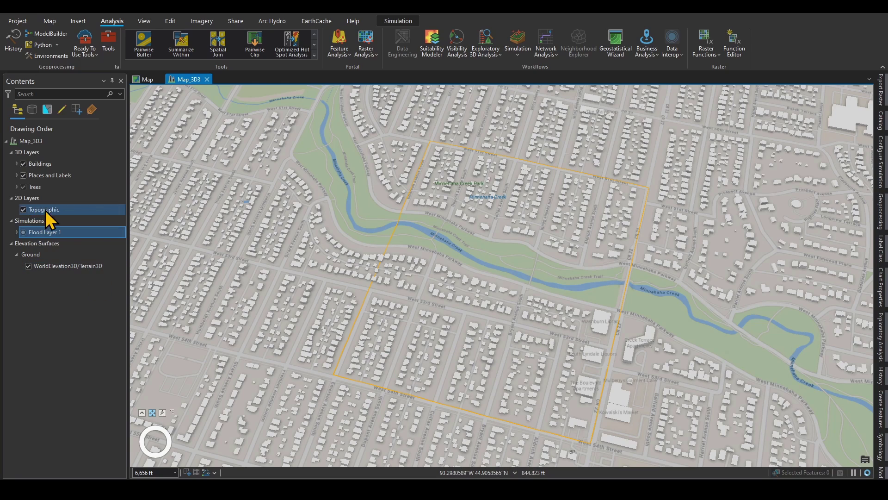
- Set the flood simulation's duration to 00:10:00 and its rainfall rate to 200 mm per hour
{"action": "left_click", "coordinate": [18, 233]}
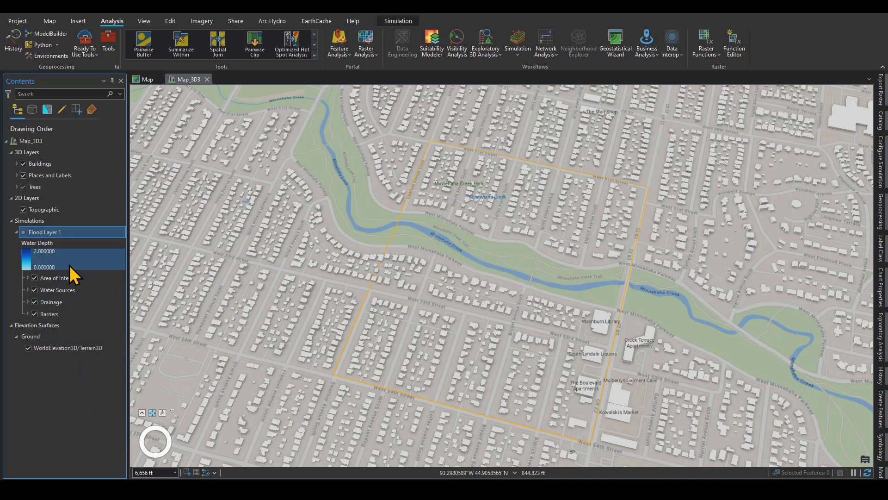
{"action": "left_click", "coordinate": [399, 22]}
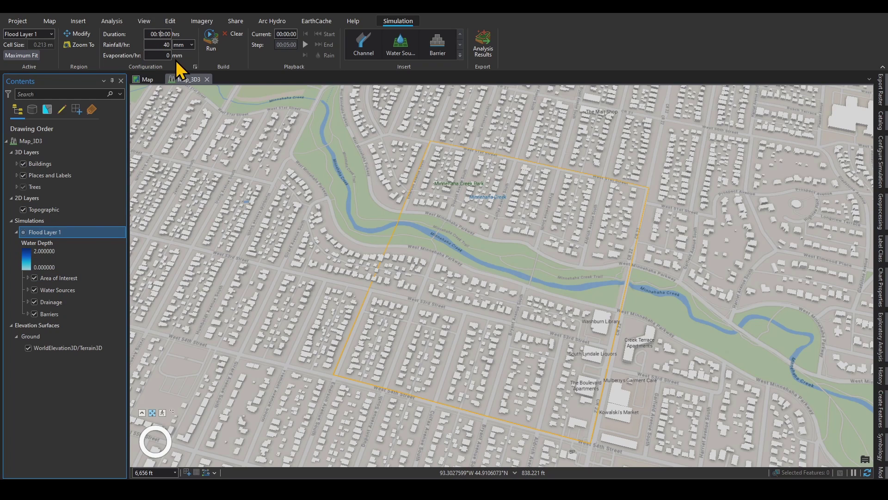
{"action": "key", "text": "Tab"}
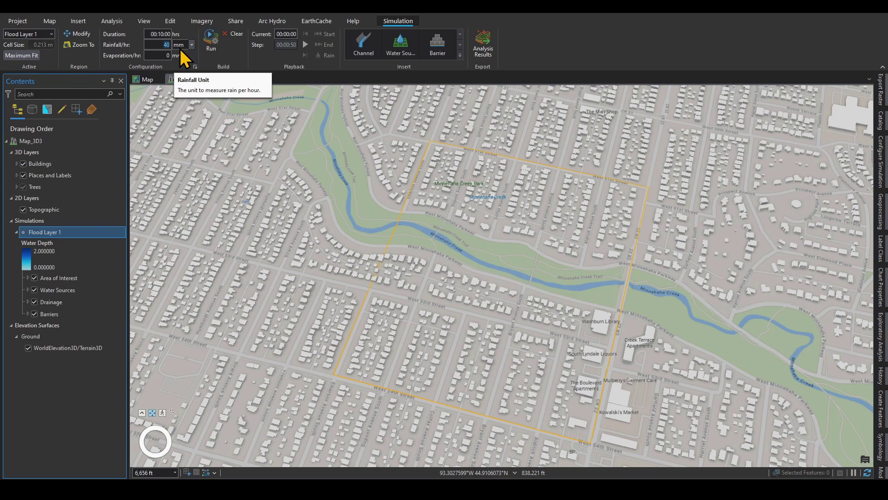
{"action": "type", "text": "200"}
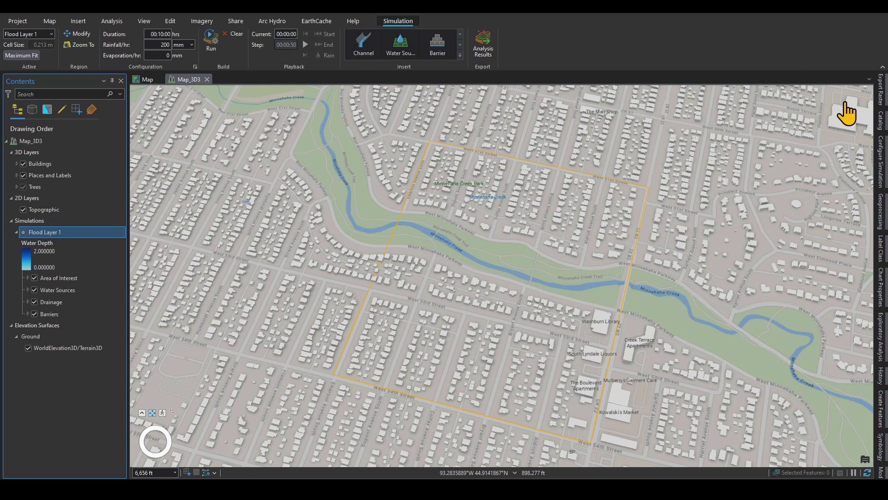
- Set the infiltration rate in the detailed simulation configuration to Impervious Surface (0)
{"action": "left_click", "coordinate": [883, 176]}
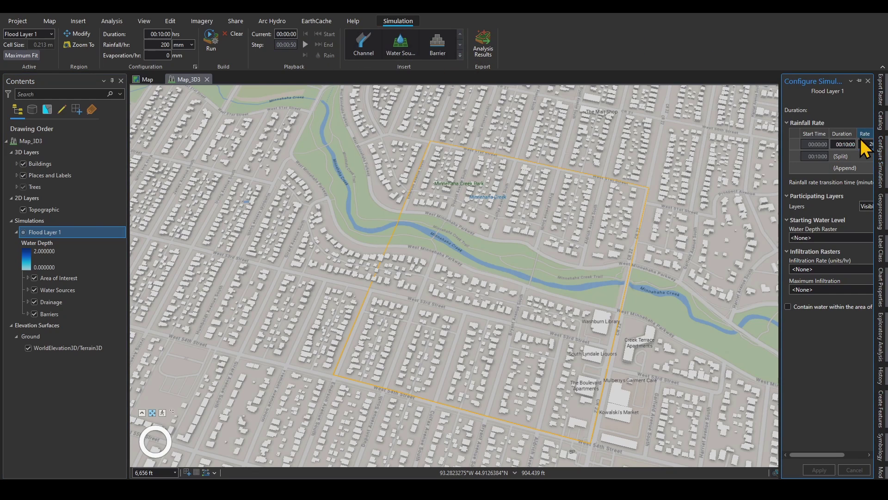
{"action": "left_click_drag", "start_coordinate": [780, 222], "coordinate": [670, 215]}
{"action": "left_click", "coordinate": [859, 81]}
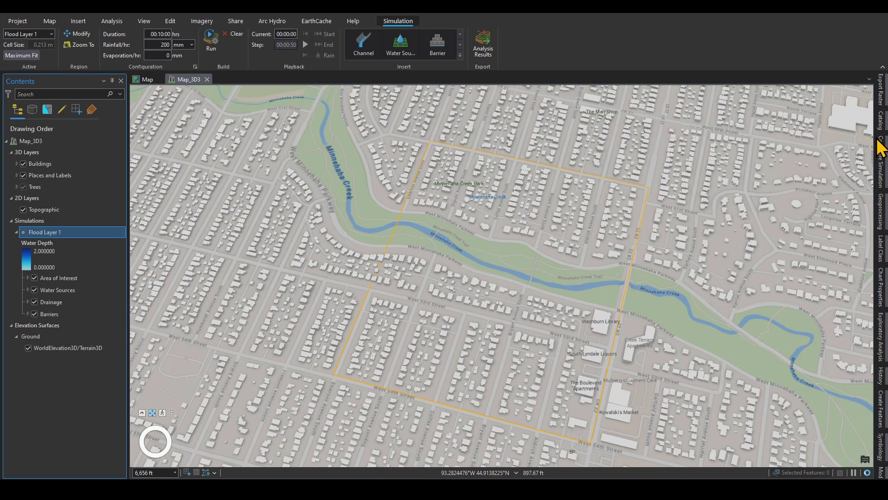
{"action": "left_click", "coordinate": [882, 147]}
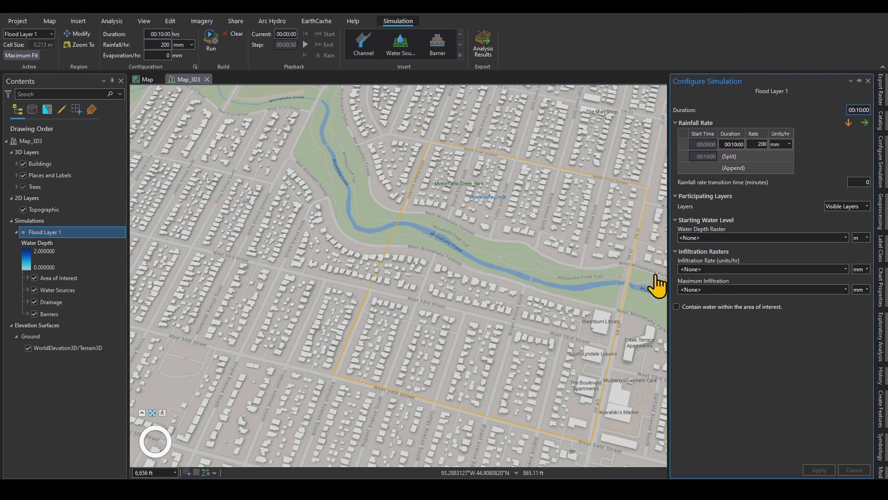
{"action": "left_click", "coordinate": [845, 237]}
{"action": "left_click", "coordinate": [845, 237]}
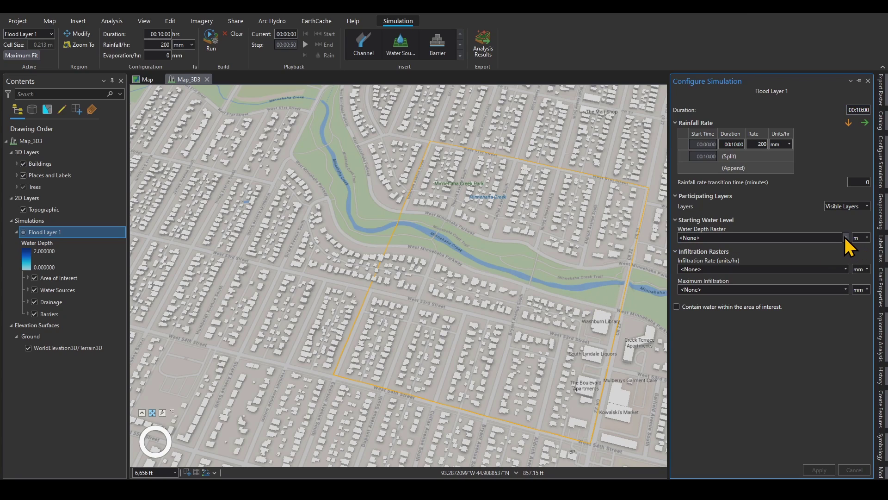
{"action": "left_click", "coordinate": [845, 269]}
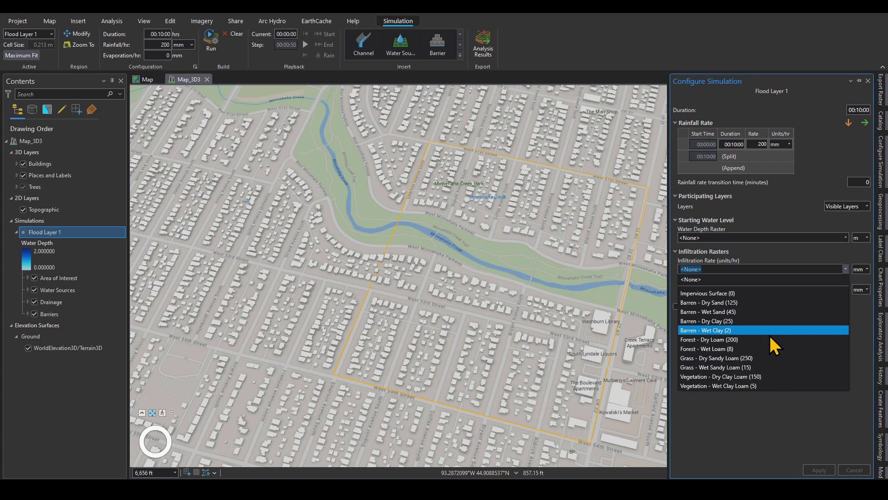
{"action": "left_click", "coordinate": [751, 294]}
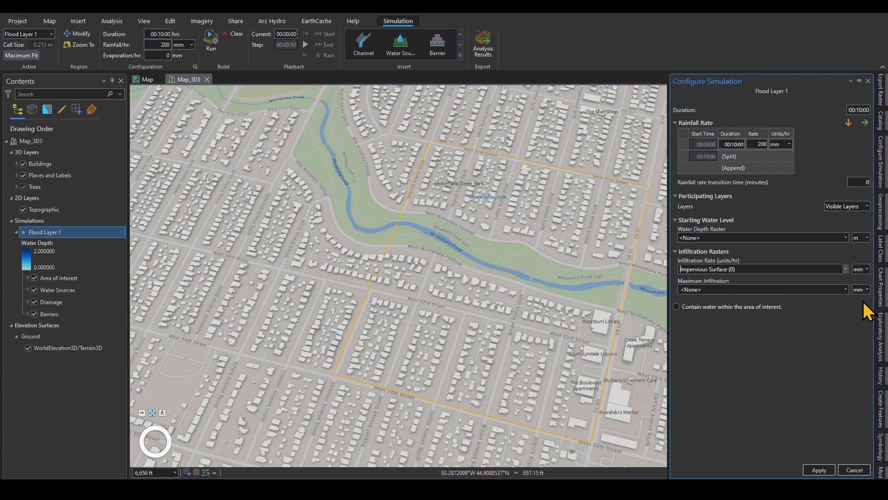
- Set the maximum infiltration to Impervious Surface (0) and apply the simulation configuration
{"action": "left_click", "coordinate": [846, 290]}
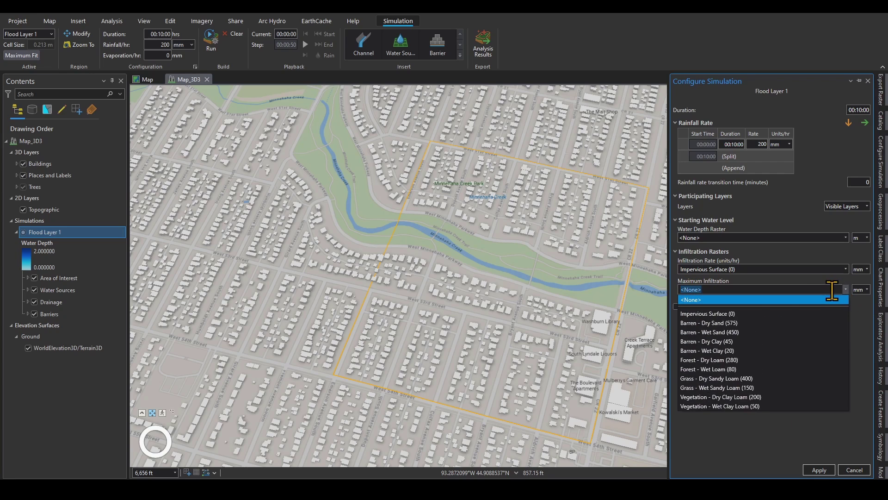
{"action": "left_click", "coordinate": [731, 313]}
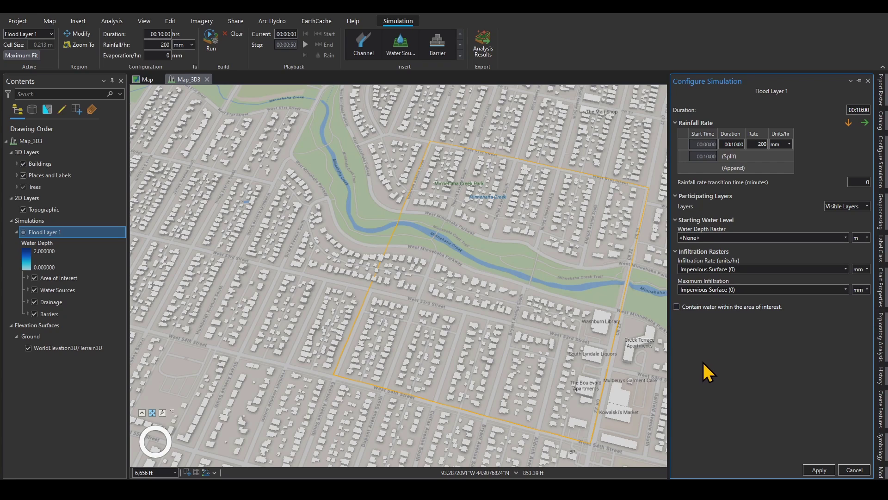
{"action": "left_click", "coordinate": [822, 471]}
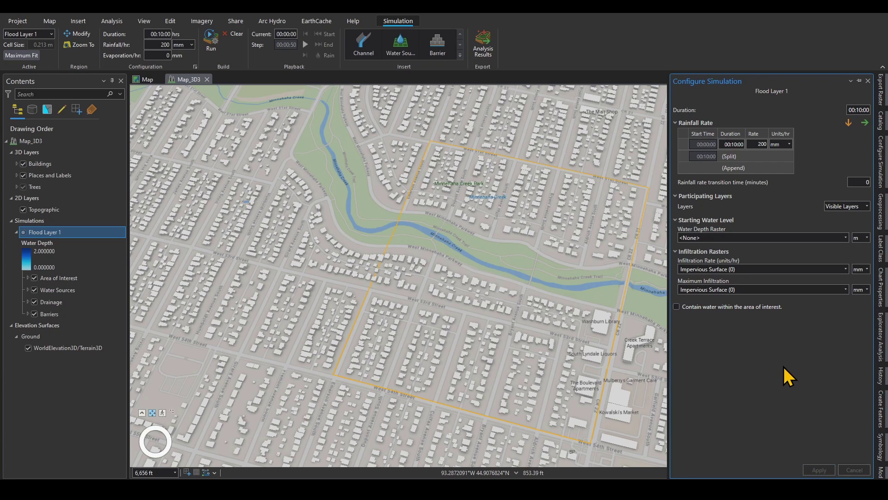
{"action": "left_click", "coordinate": [850, 81]}
{"action": "left_click", "coordinate": [859, 81]}
{"action": "left_click", "coordinate": [859, 80]}
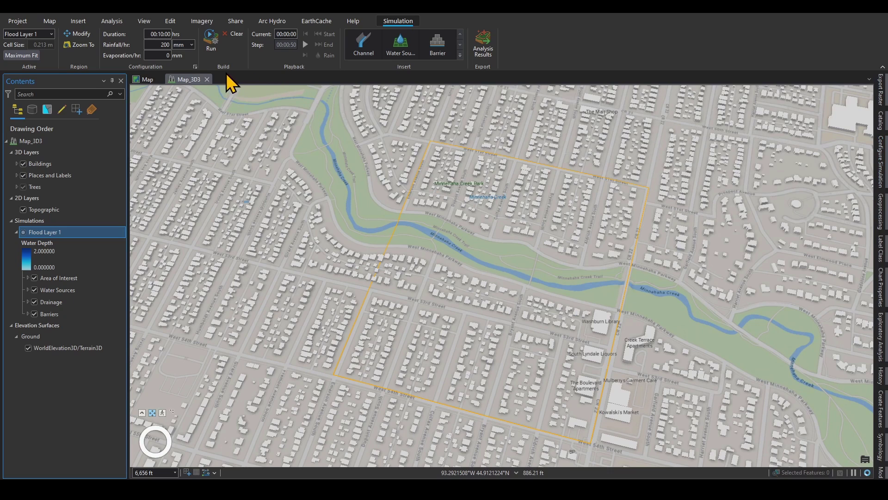
- Try out a drainage channel along West 53rd Street, discard it, and look at the barrier settings
{"action": "left_click", "coordinate": [362, 49]}
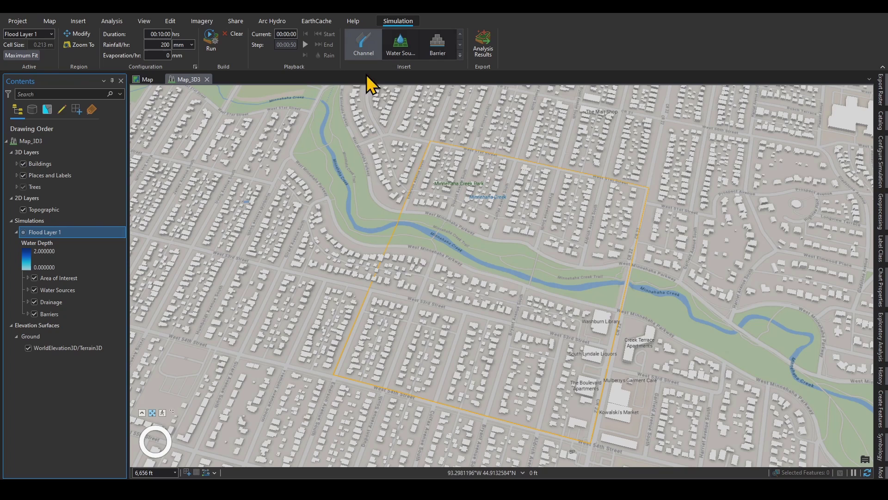
{"action": "left_click", "coordinate": [401, 297]}
{"action": "double_click", "coordinate": [478, 314]}
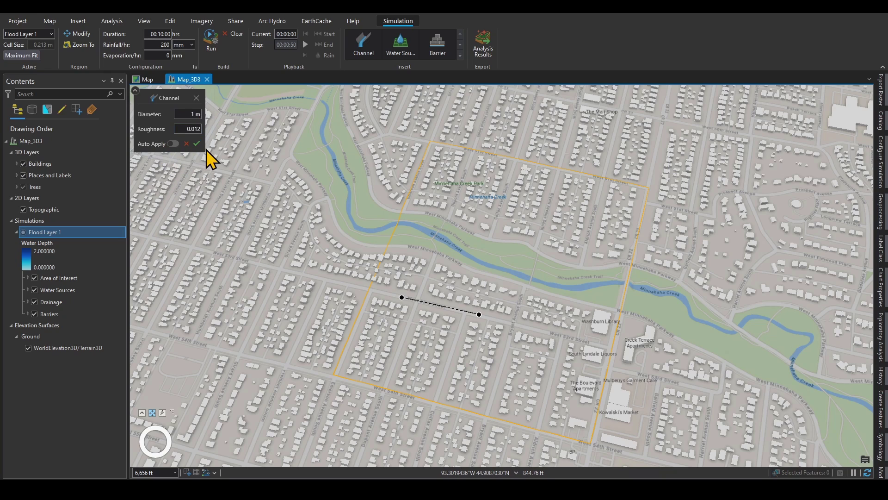
{"action": "left_click", "coordinate": [185, 144]}
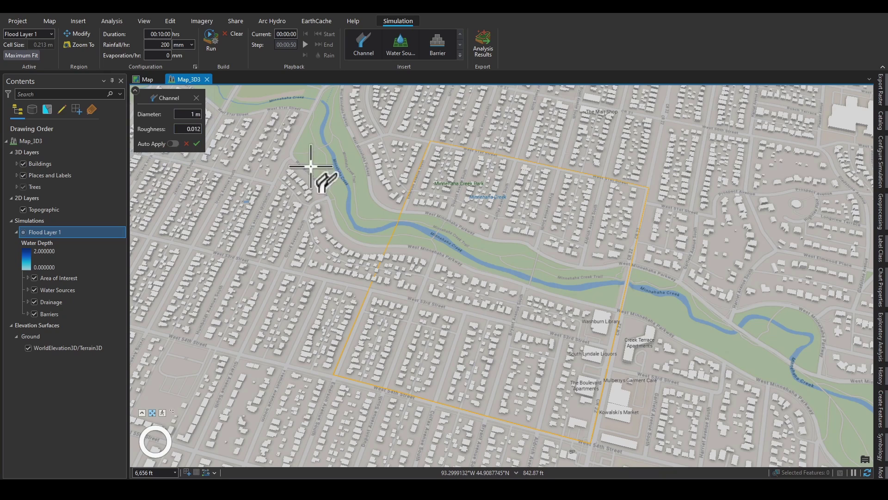
{"action": "left_click", "coordinate": [196, 98]}
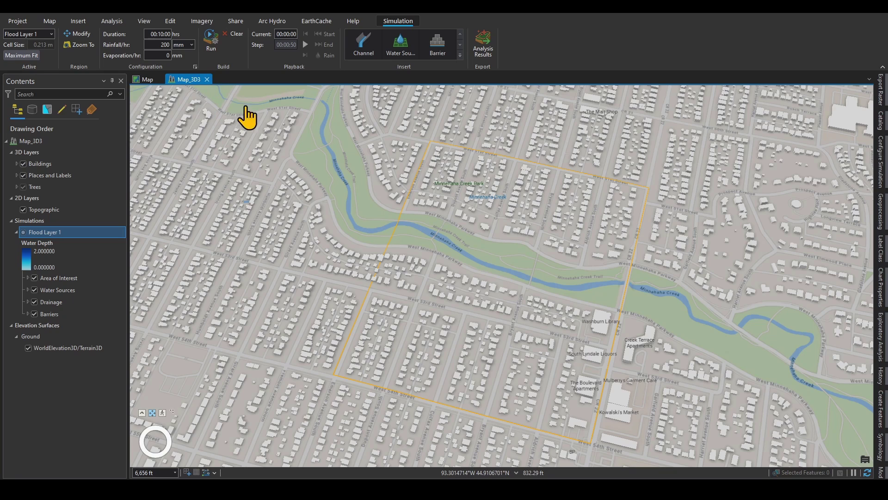
{"action": "left_click", "coordinate": [436, 48]}
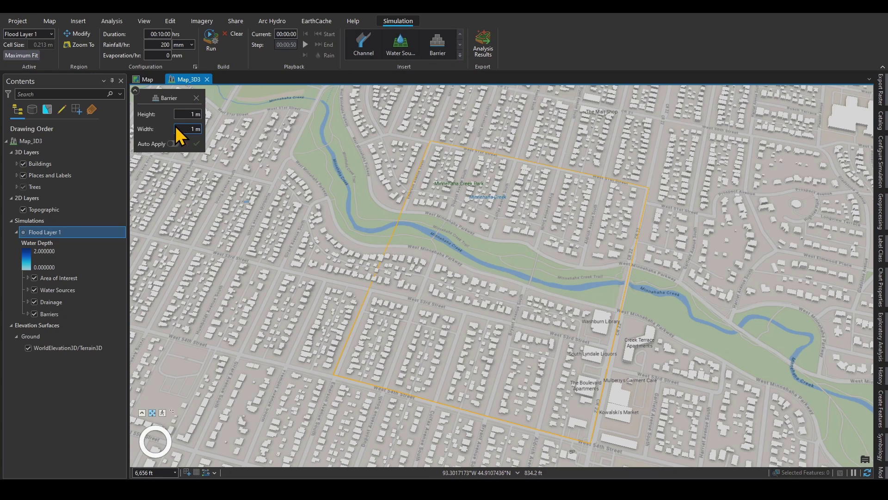
{"action": "left_click", "coordinate": [197, 98]}
- Look at the water source's start time, duration and rate settings, and close them without placing a source
{"action": "left_click", "coordinate": [401, 47]}
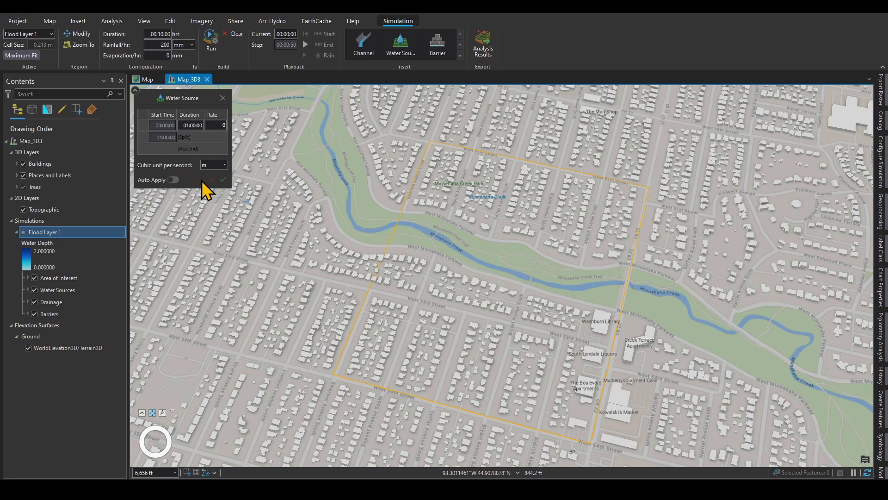
{"action": "left_click", "coordinate": [223, 98]}
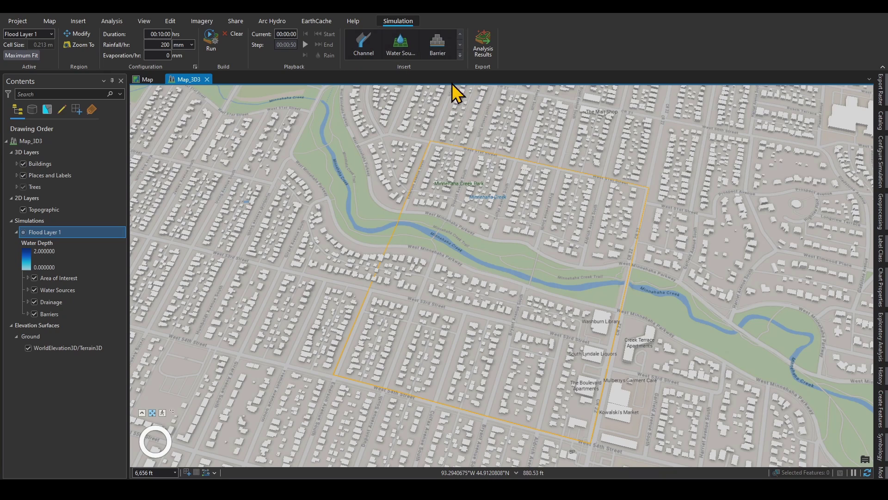
{"action": "left_click", "coordinate": [363, 37]}
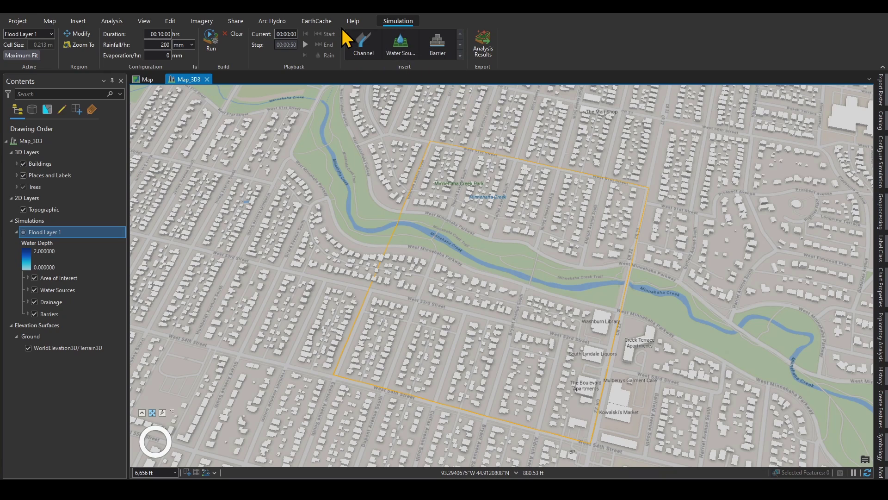
- Run the flood simulation and examine the water spreading along Minnehaha Creek, the streets and the buildings near West 53rd Street
{"action": "left_click", "coordinate": [211, 39]}
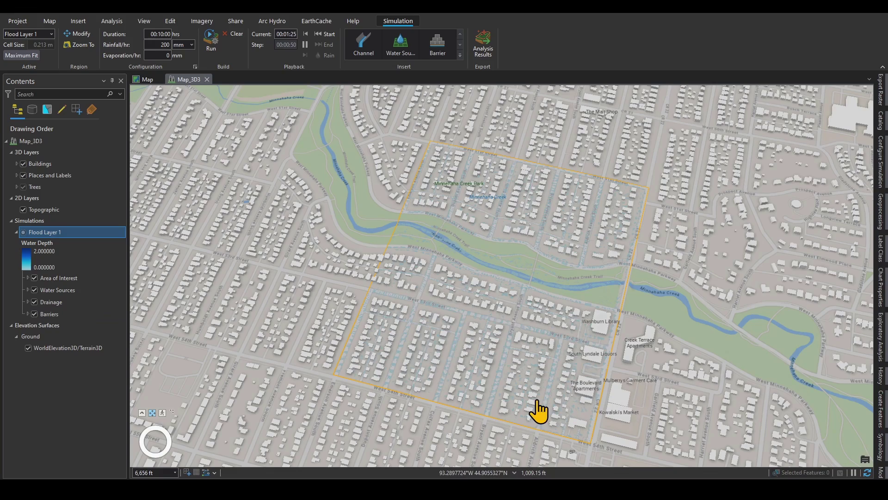
{"action": "scroll", "coordinate": [531, 378], "scroll_direction": "up", "scroll_amount": 3}
{"action": "scroll", "coordinate": [528, 379], "scroll_direction": "up", "scroll_amount": 2}
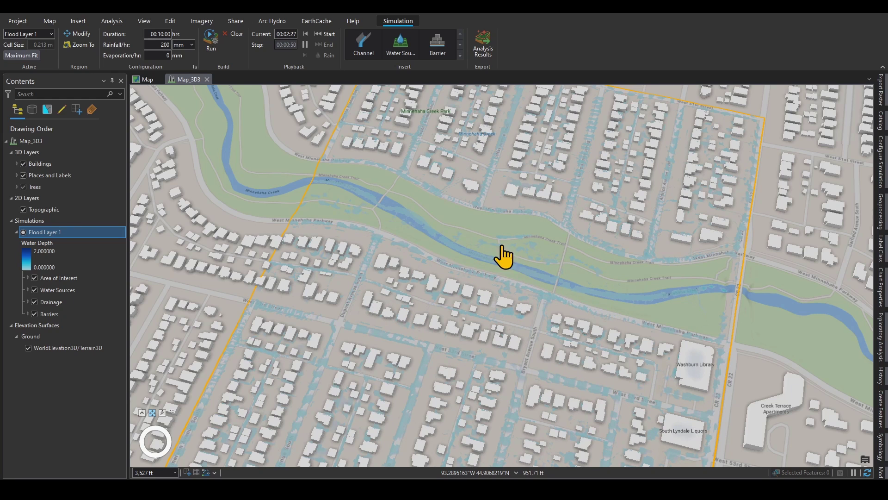
{"action": "scroll", "coordinate": [360, 234], "scroll_direction": "down", "scroll_amount": 3}
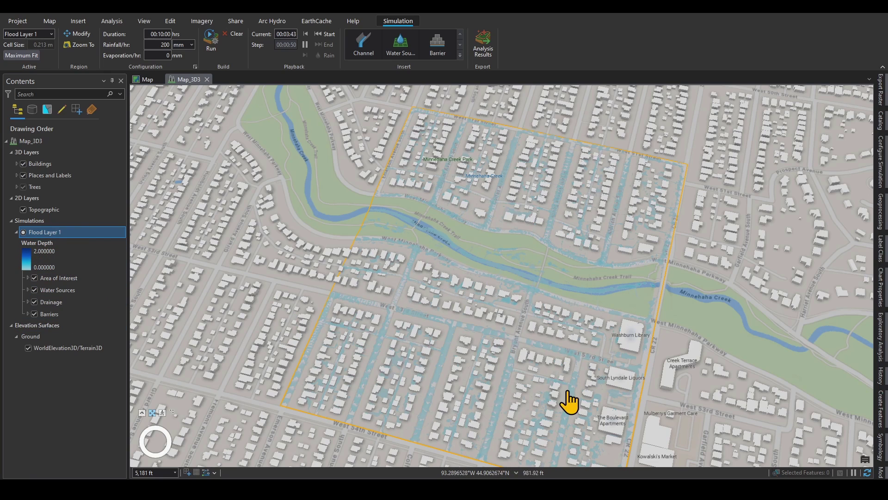
{"action": "scroll", "coordinate": [402, 421], "scroll_direction": "up", "scroll_amount": 6}
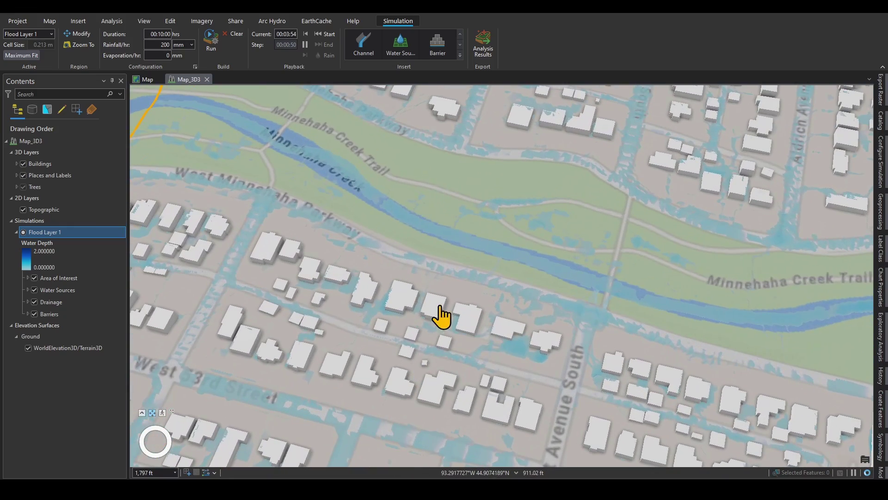
{"action": "left_click_drag", "start_coordinate": [444, 303], "coordinate": [539, 185]}
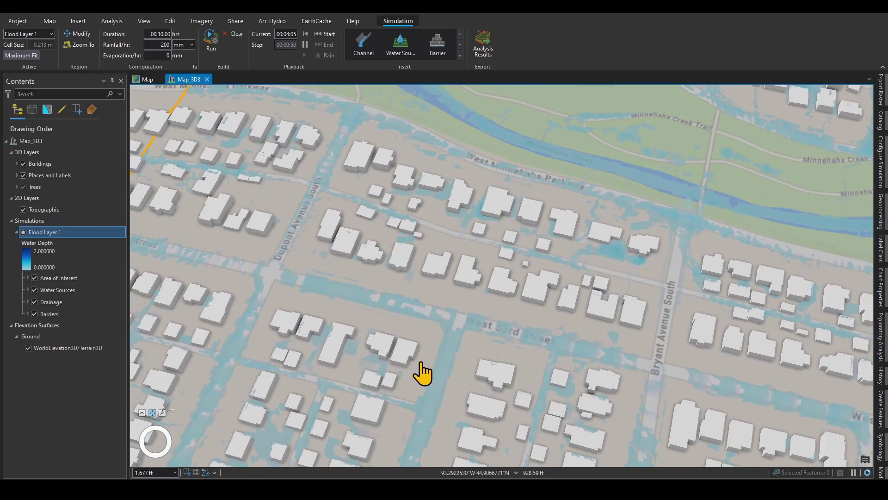
{"action": "scroll", "coordinate": [446, 408], "scroll_direction": "up", "scroll_amount": 5}
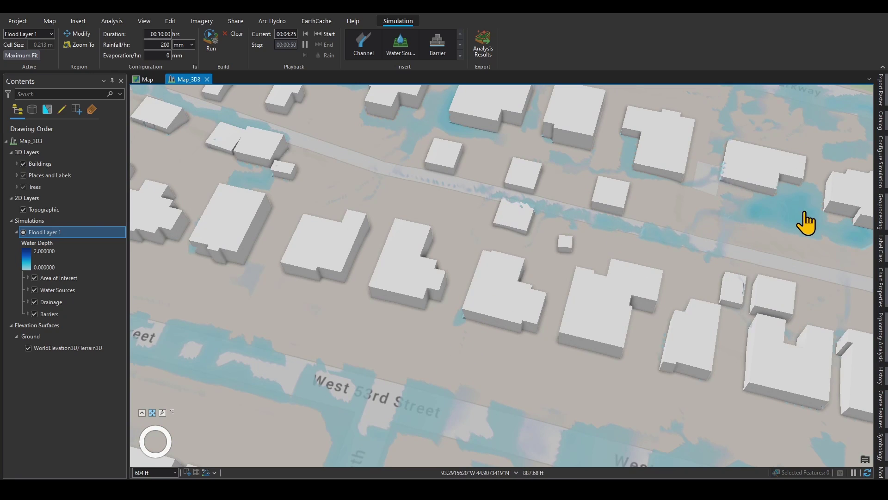
{"action": "scroll", "coordinate": [503, 231], "scroll_direction": "down", "scroll_amount": 10}
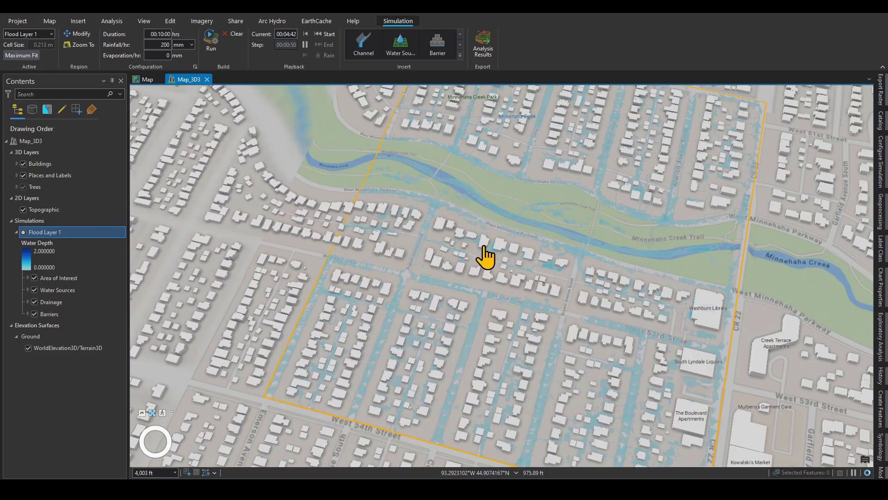
{"action": "left_click_drag", "start_coordinate": [448, 258], "coordinate": [371, 301]}
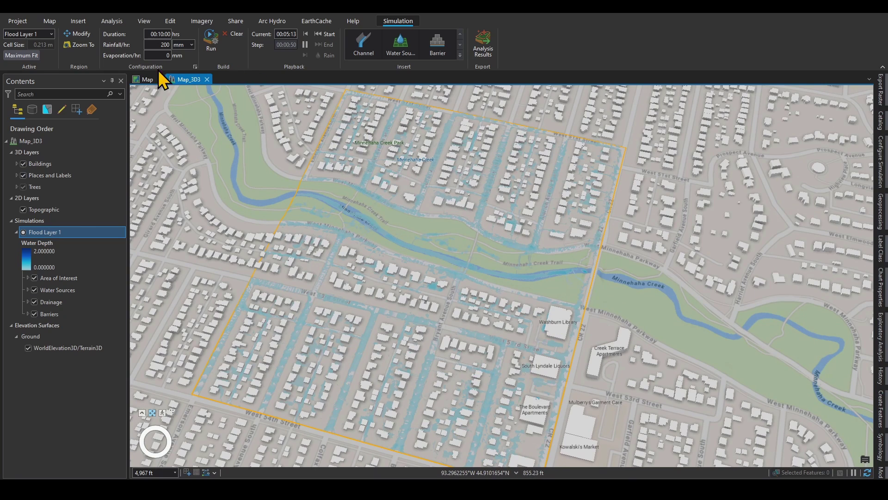
- Change the scene's basemap to the 3D Streets (Dark) style and return to the simulation tools
{"action": "left_click", "coordinate": [48, 22]}
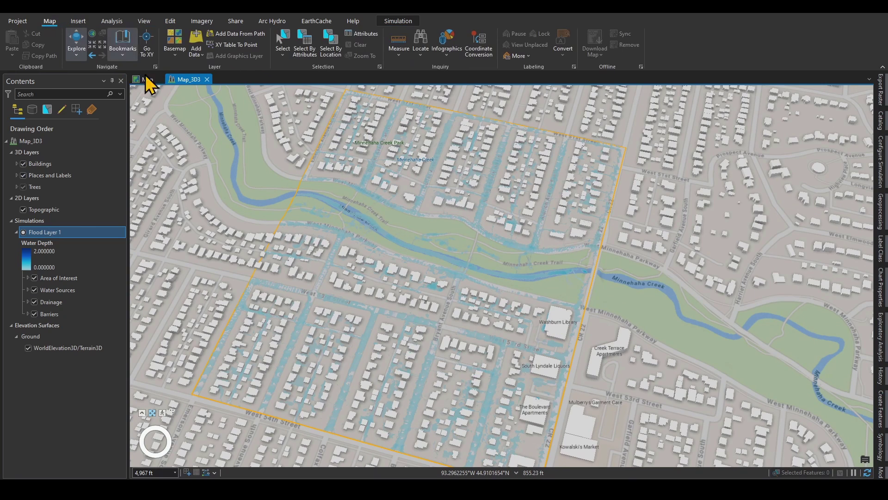
{"action": "left_click", "coordinate": [185, 60]}
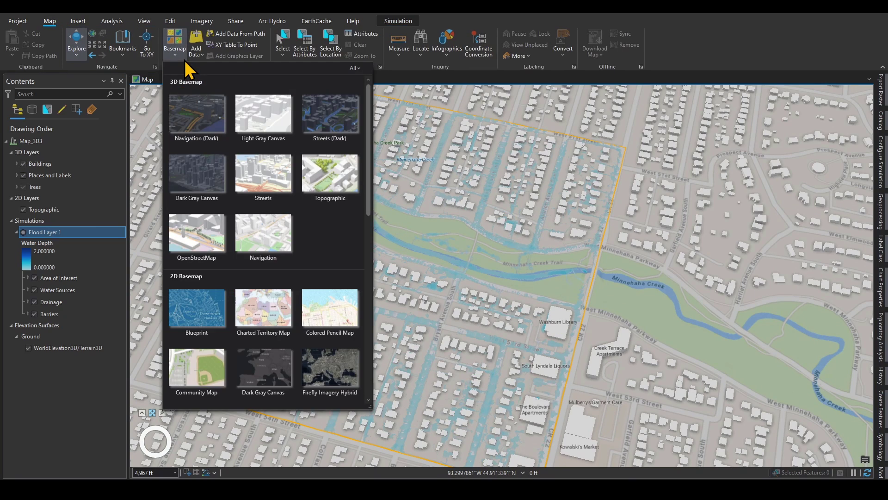
{"action": "left_click", "coordinate": [340, 120]}
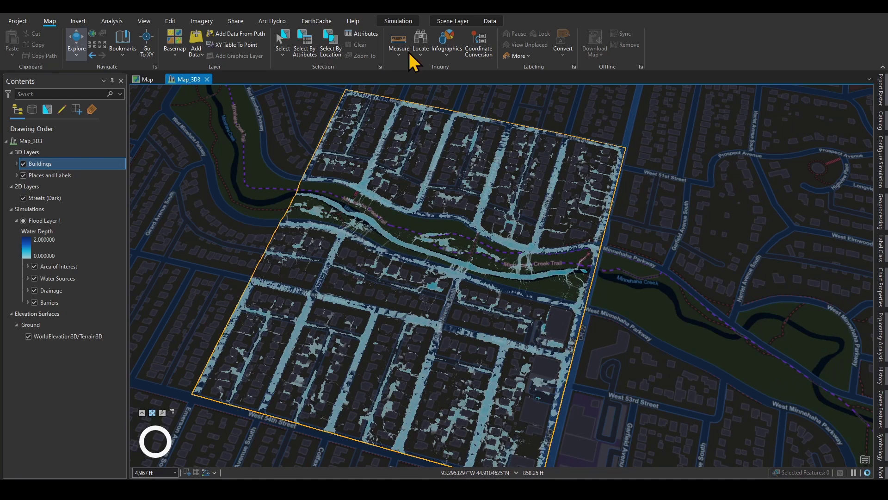
{"action": "left_click", "coordinate": [402, 22]}
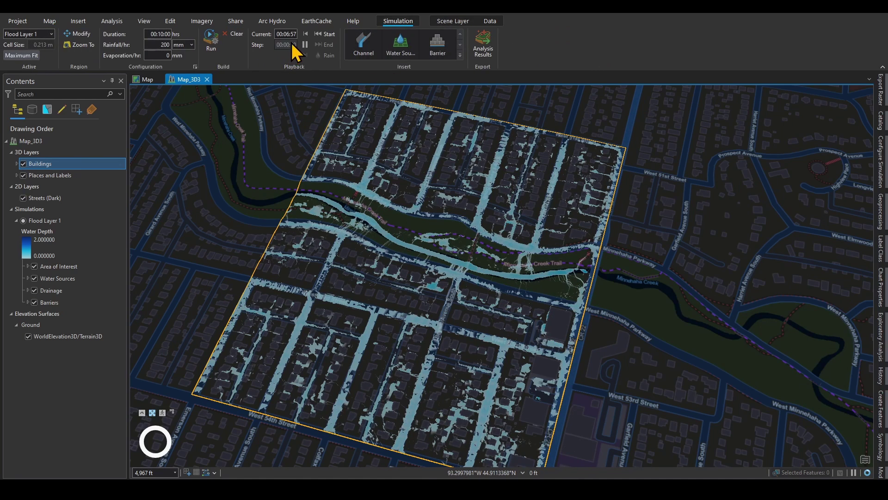